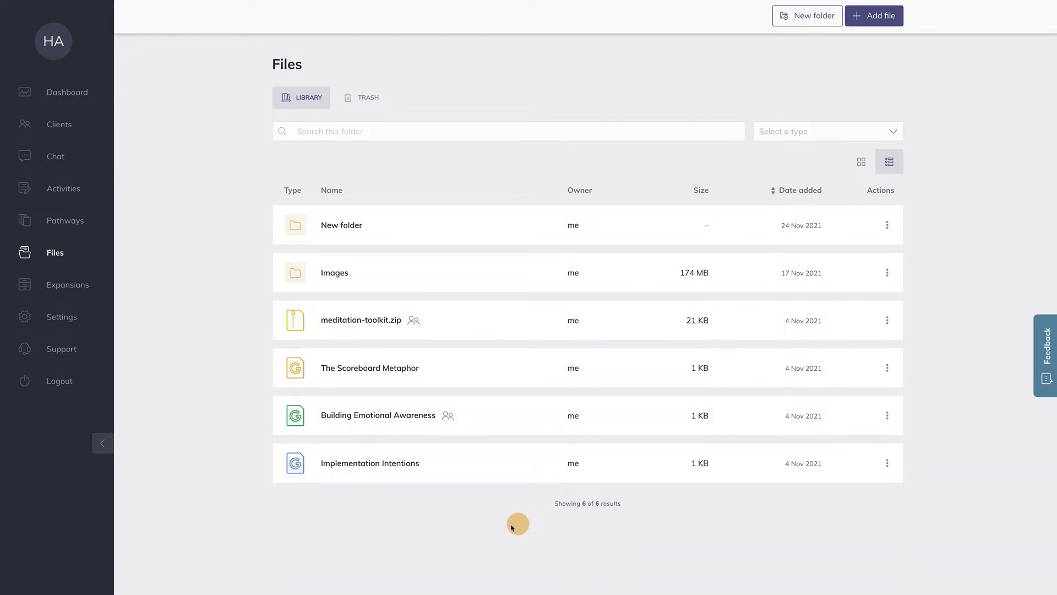
Step: Upload Training Manual.docx from the Desktop into the Files library
{"action": "left_click", "coordinate": [868, 22]}
{"action": "left_click", "coordinate": [510, 322]}
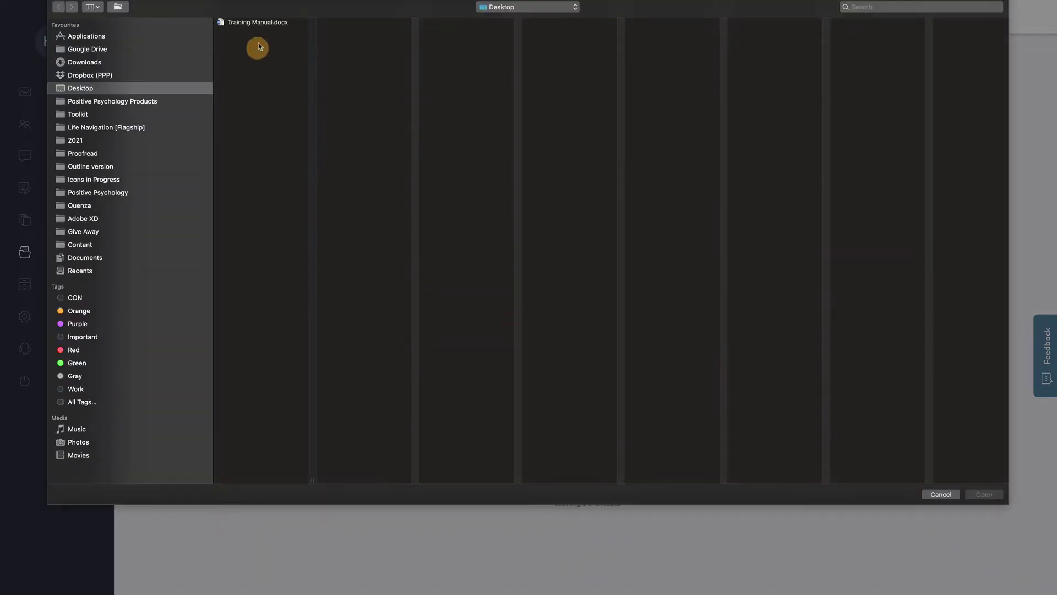
{"action": "double_click", "coordinate": [275, 26]}
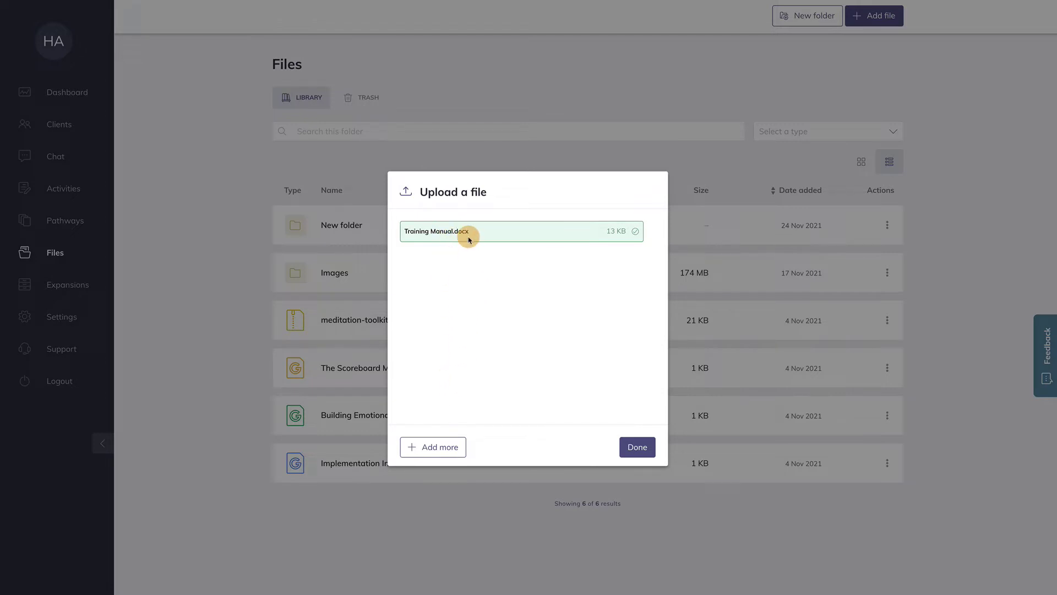
{"action": "left_click", "coordinate": [637, 449]}
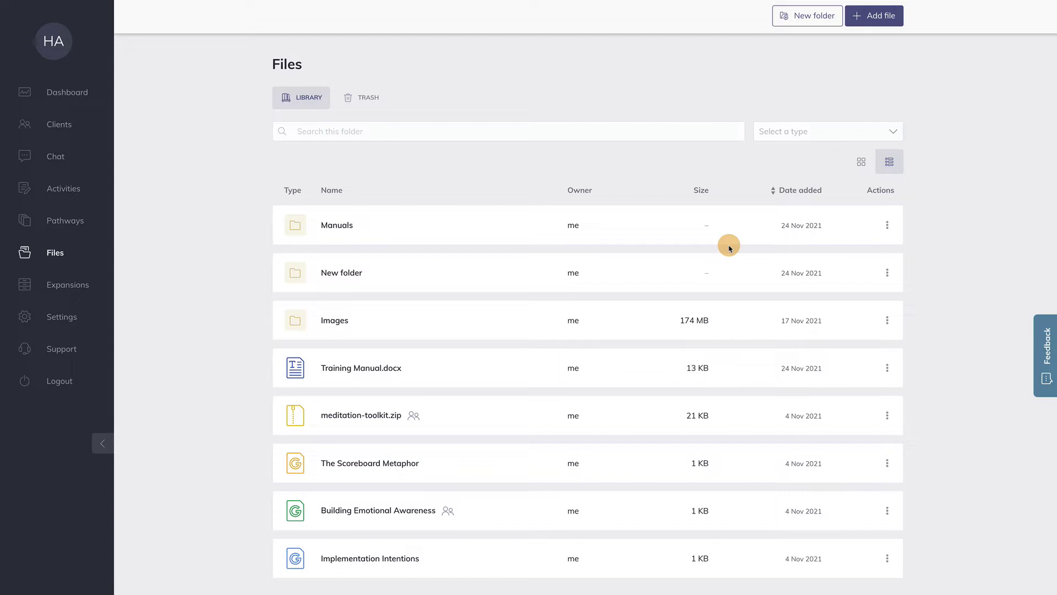
Step: Add the pasted Dropbox image URL as a library link named 'test' and save it
{"action": "left_click", "coordinate": [875, 19]}
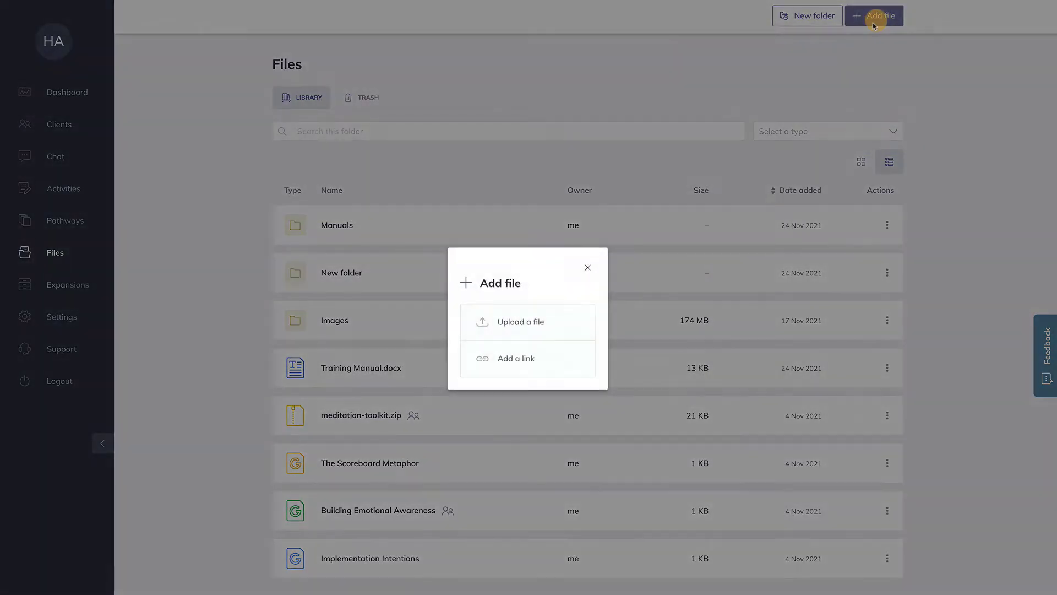
{"action": "left_click", "coordinate": [532, 359]}
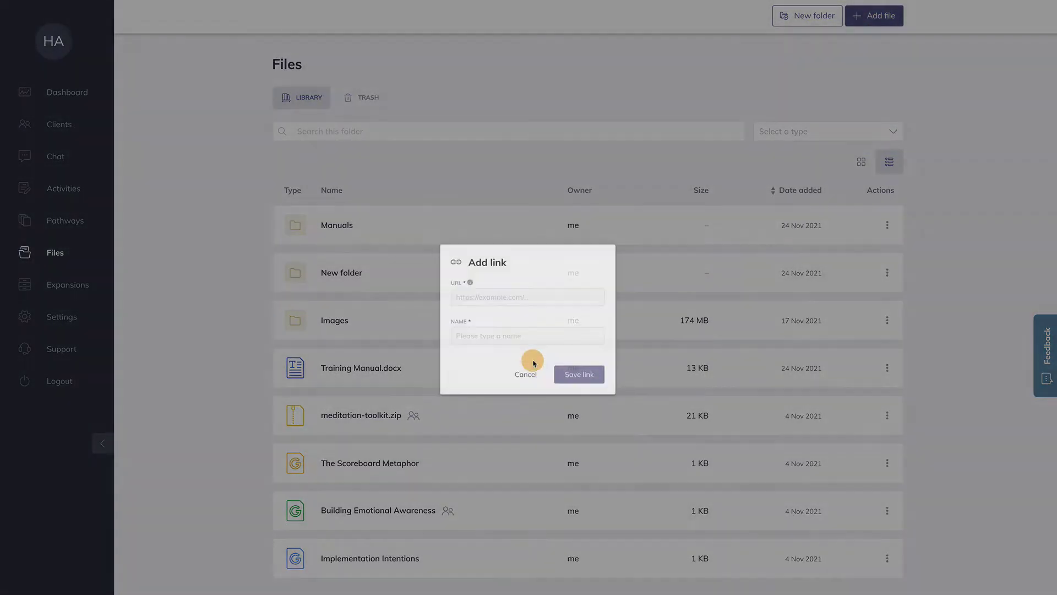
{"action": "left_click", "coordinate": [542, 300]}
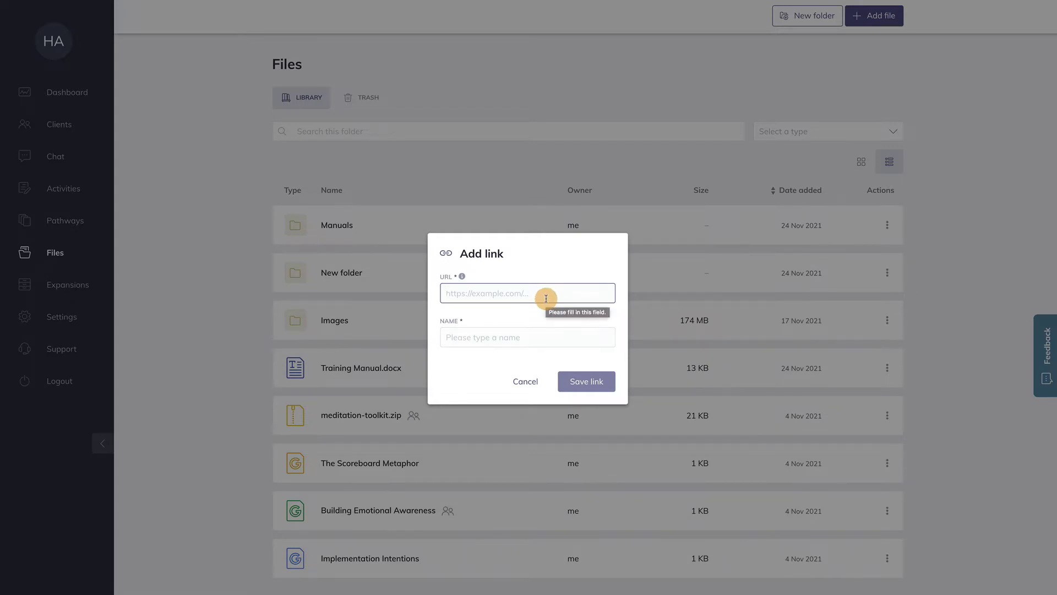
{"action": "key", "text": "ctrl+v"}
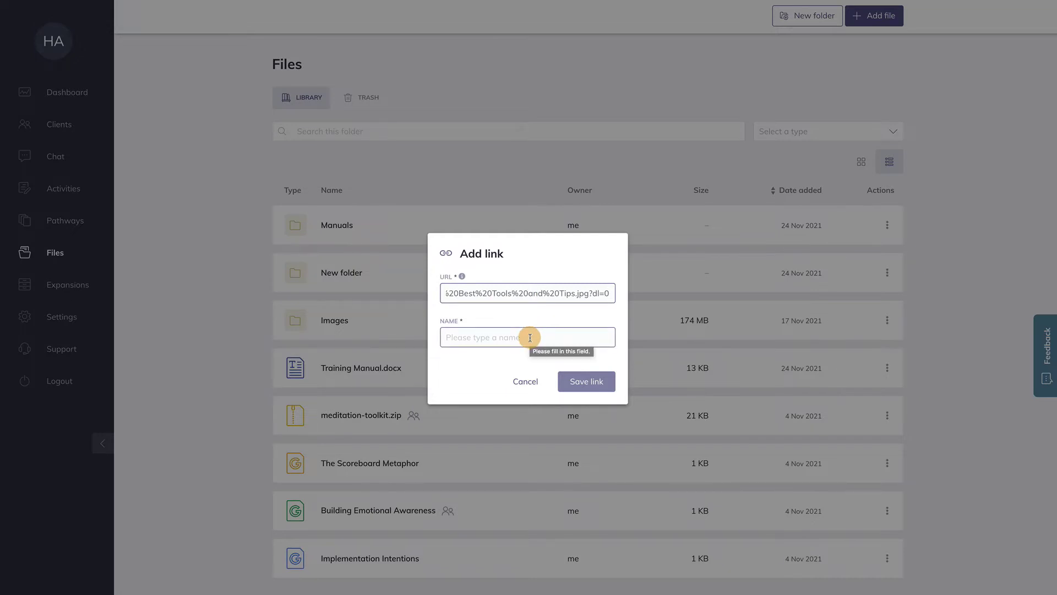
{"action": "left_click", "coordinate": [530, 338]}
{"action": "type", "text": "test"}
{"action": "left_click", "coordinate": [581, 384]}
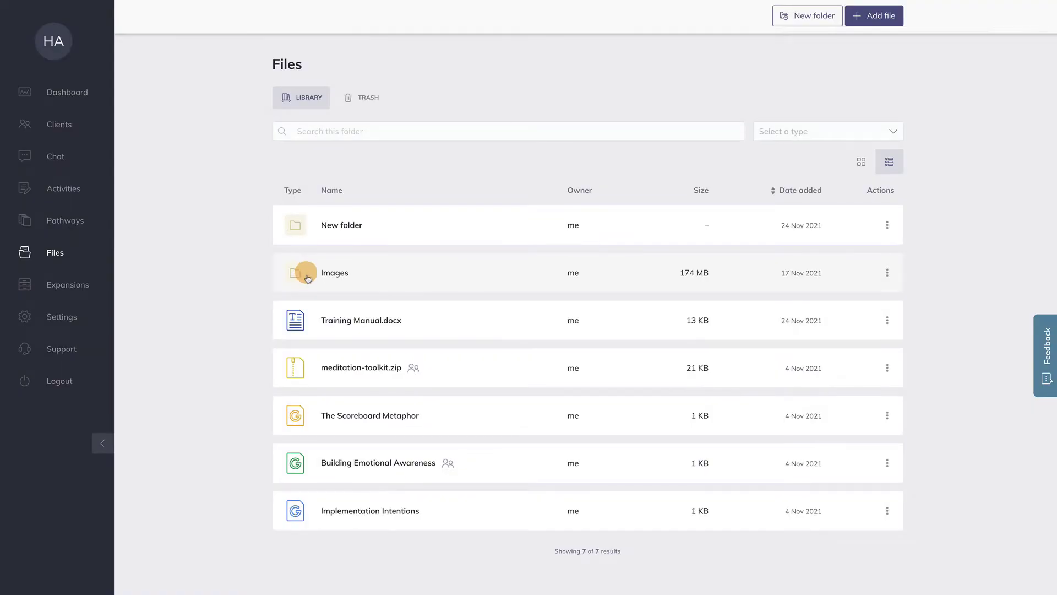
Step: Create a folder named 'Manuals' and return to the top level of Files
{"action": "left_click", "coordinate": [817, 22]}
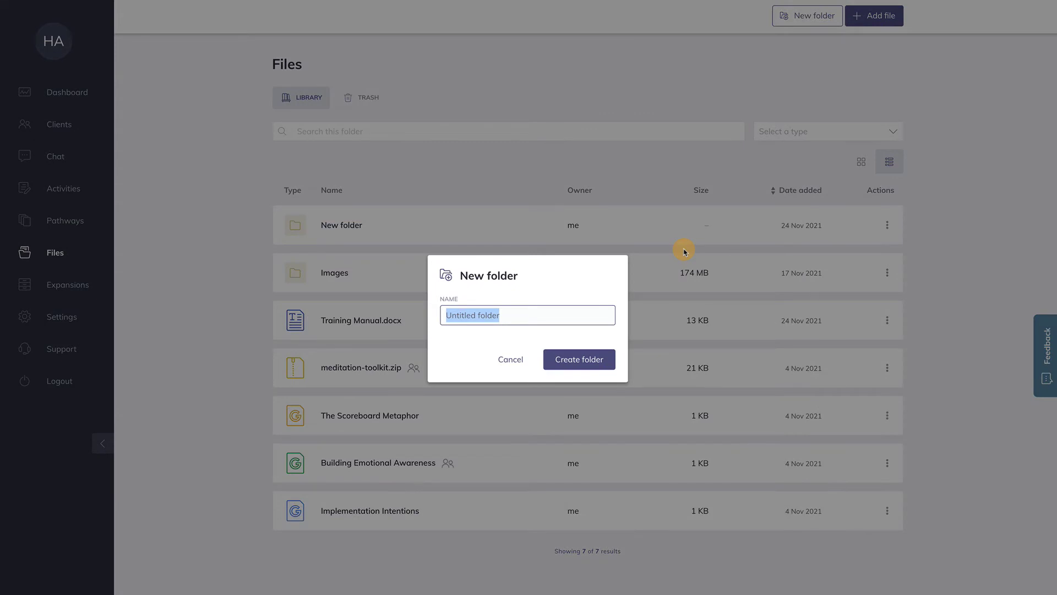
{"action": "type", "text": "Manuals"}
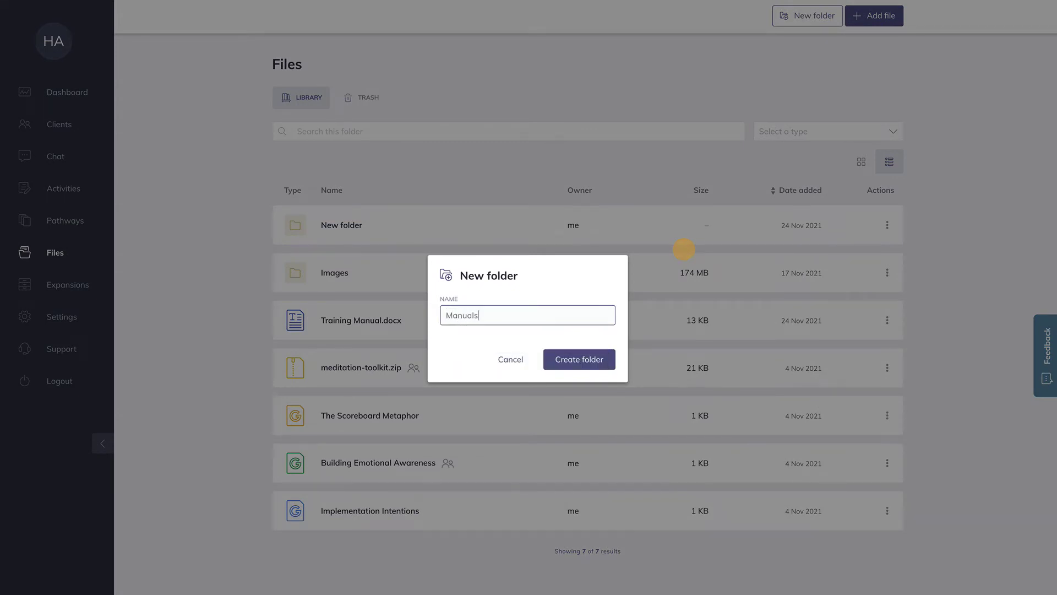
{"action": "left_click", "coordinate": [603, 358]}
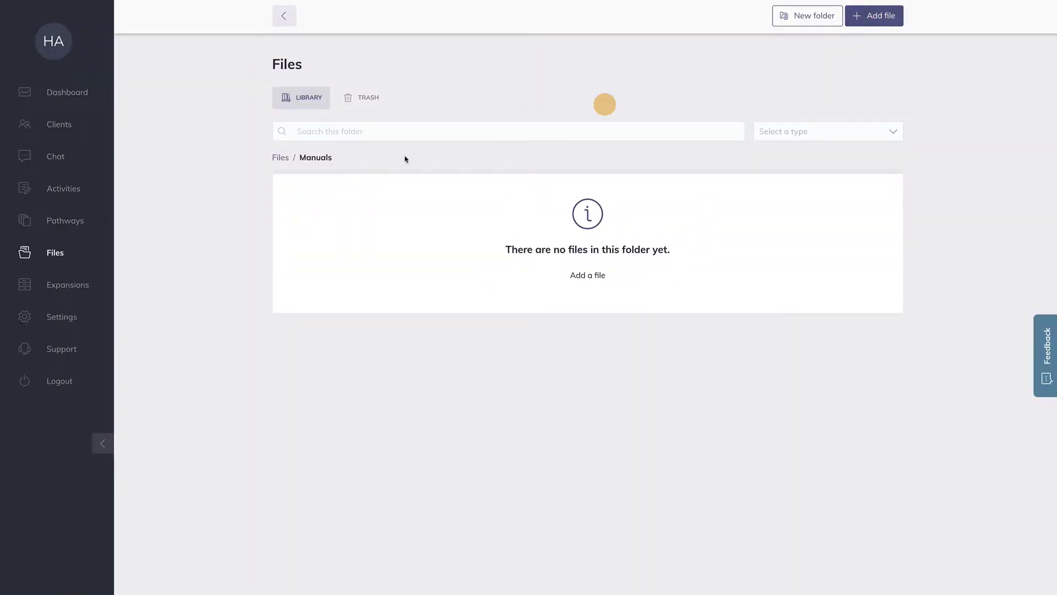
{"action": "left_click", "coordinate": [281, 160]}
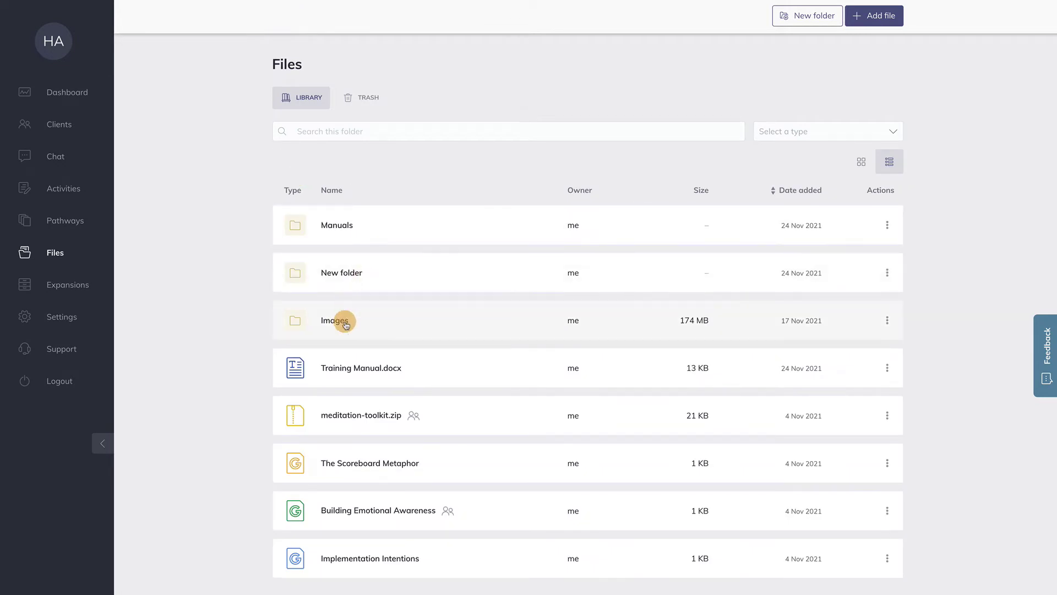
Step: Open the Images folder and switch it to the thumbnail grid view
{"action": "left_click", "coordinate": [344, 322]}
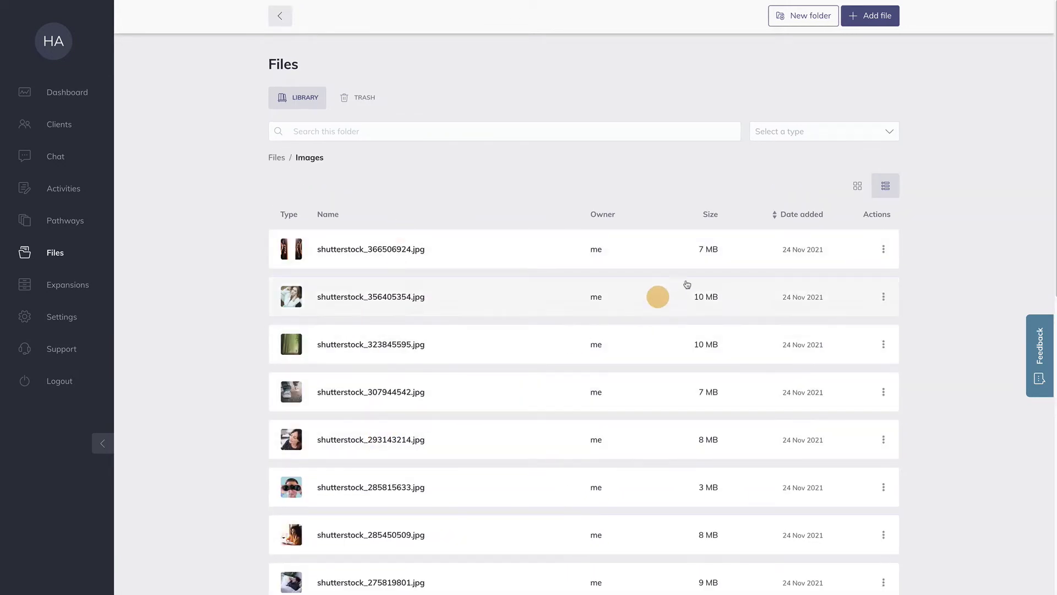
{"action": "left_click", "coordinate": [862, 190]}
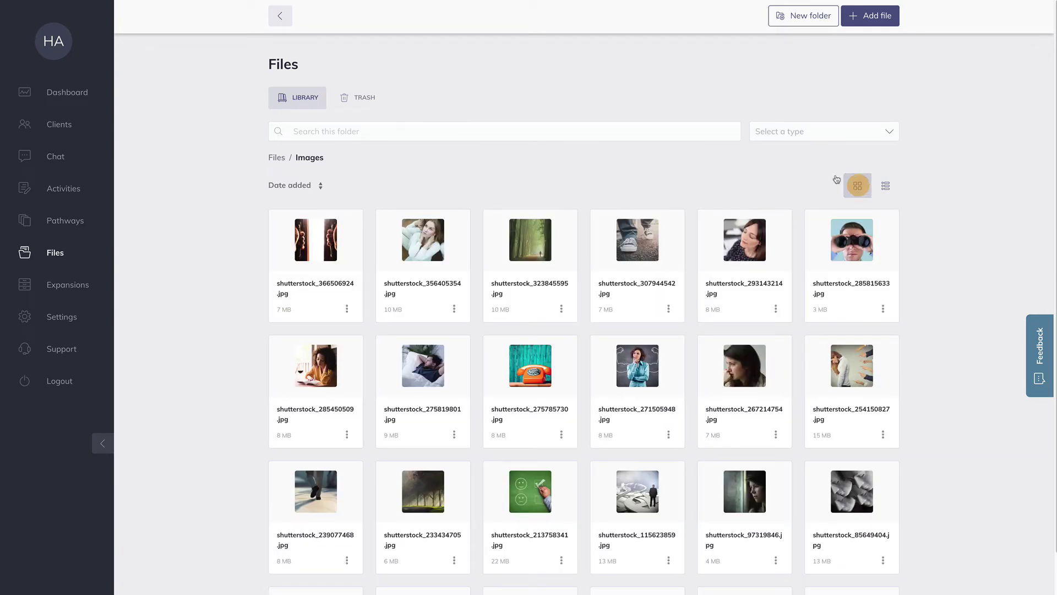
{"action": "scroll", "coordinate": [597, 373], "scroll_direction": "down", "scroll_amount": 2}
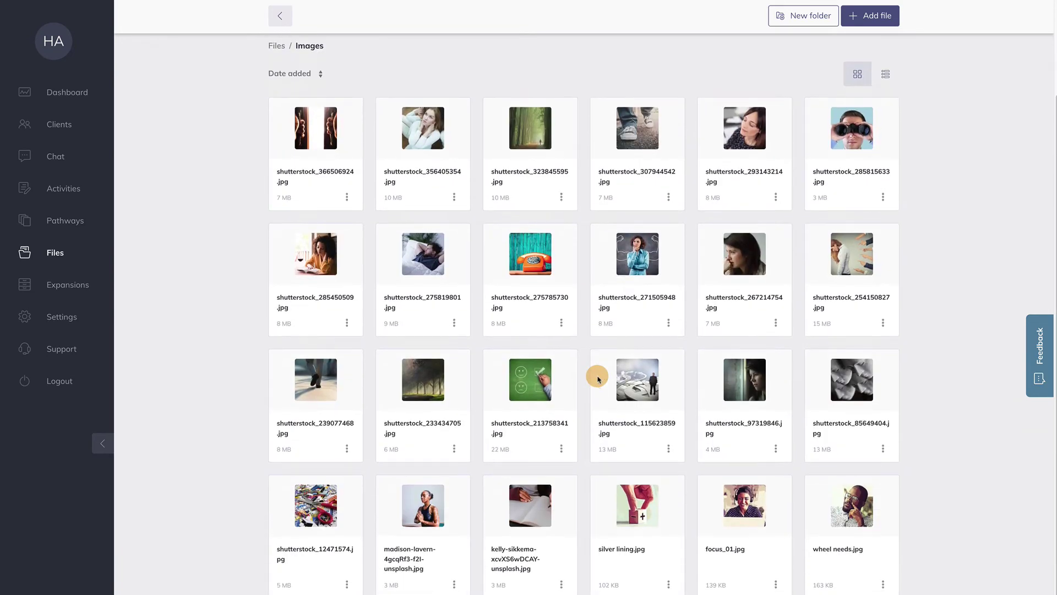
{"action": "scroll", "coordinate": [668, 239], "scroll_direction": "up", "scroll_amount": 2}
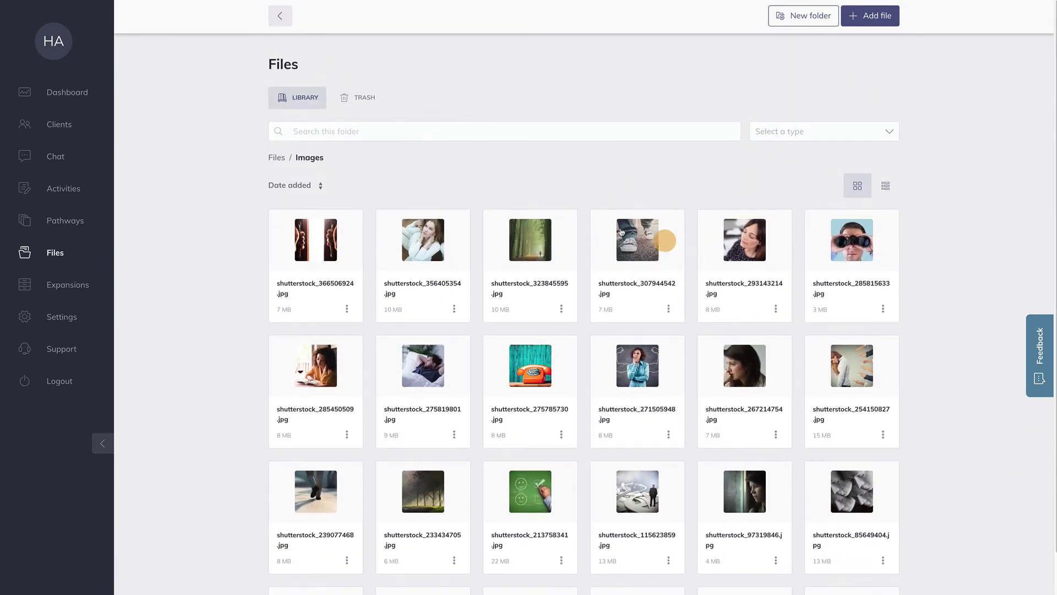
Step: Share shutterstock_356405354.jpg with the selected client and save
{"action": "left_click", "coordinate": [454, 311]}
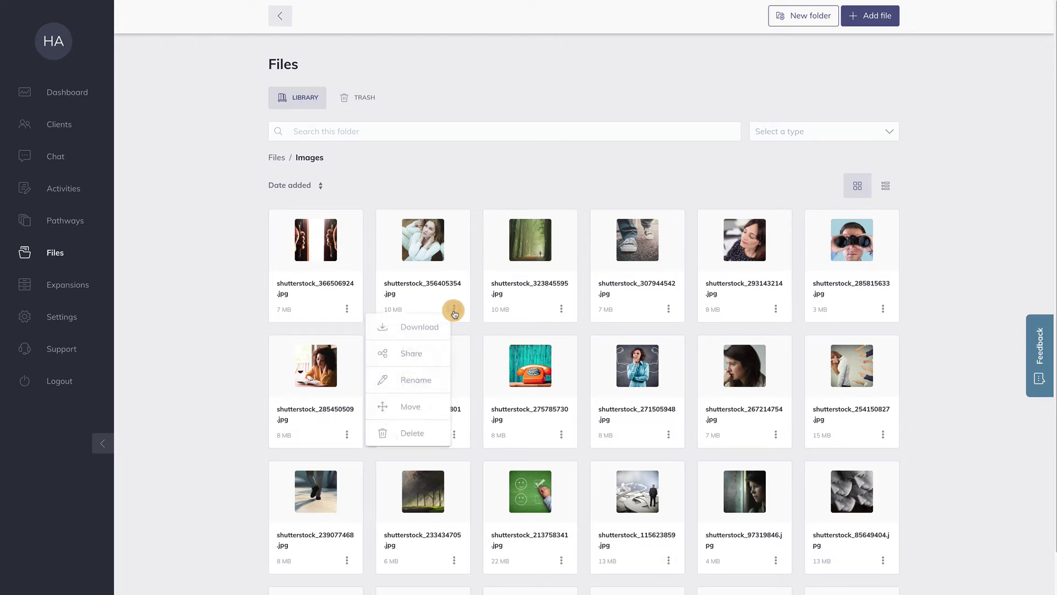
{"action": "left_click", "coordinate": [423, 354]}
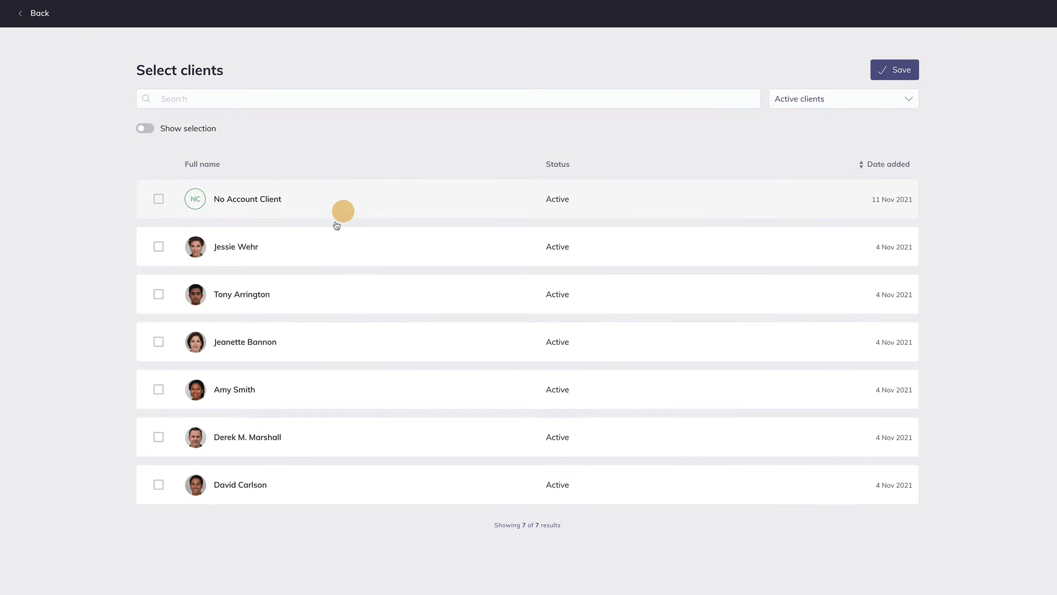
{"action": "left_click", "coordinate": [294, 490]}
{"action": "left_click", "coordinate": [896, 71]}
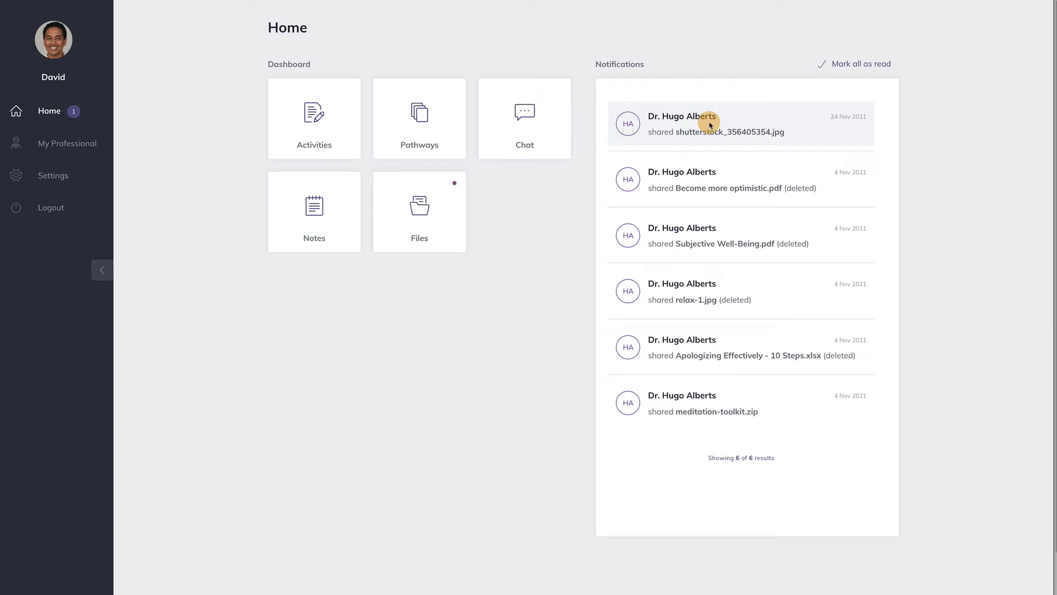
Step: Preview shutterstock_356405354.jpg from the client's share notification
{"action": "left_click", "coordinate": [711, 126]}
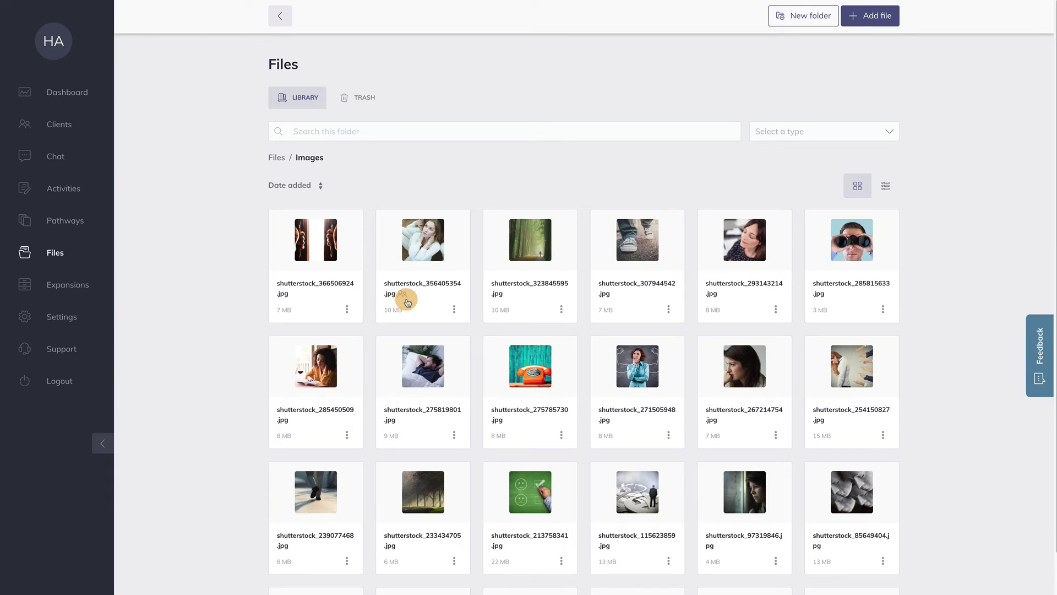
Step: Untick the client in shutterstock_356405354.jpg's sharing settings and save
{"action": "left_click", "coordinate": [453, 309]}
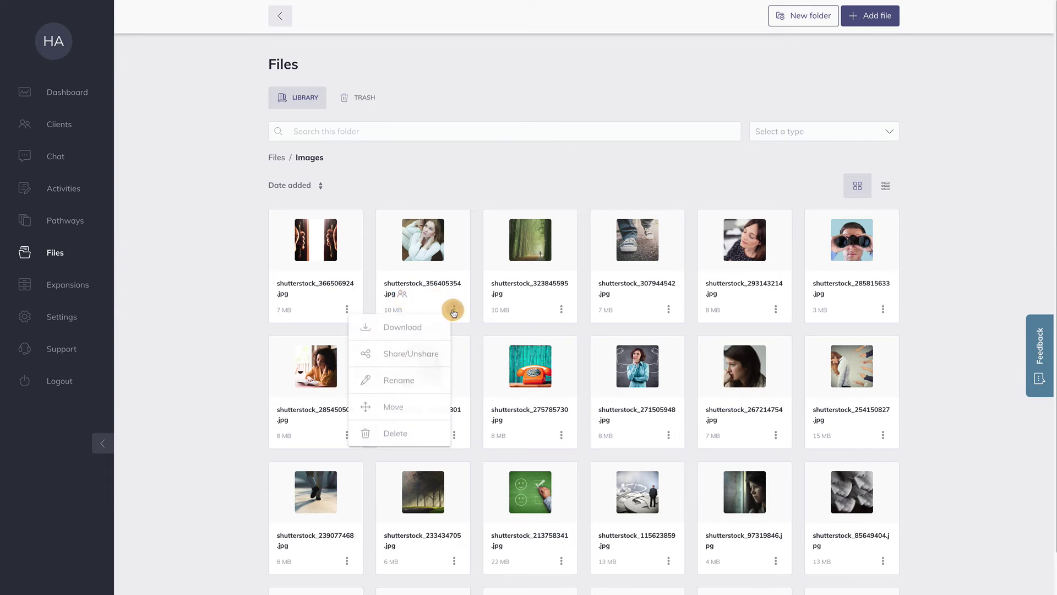
{"action": "left_click", "coordinate": [413, 354]}
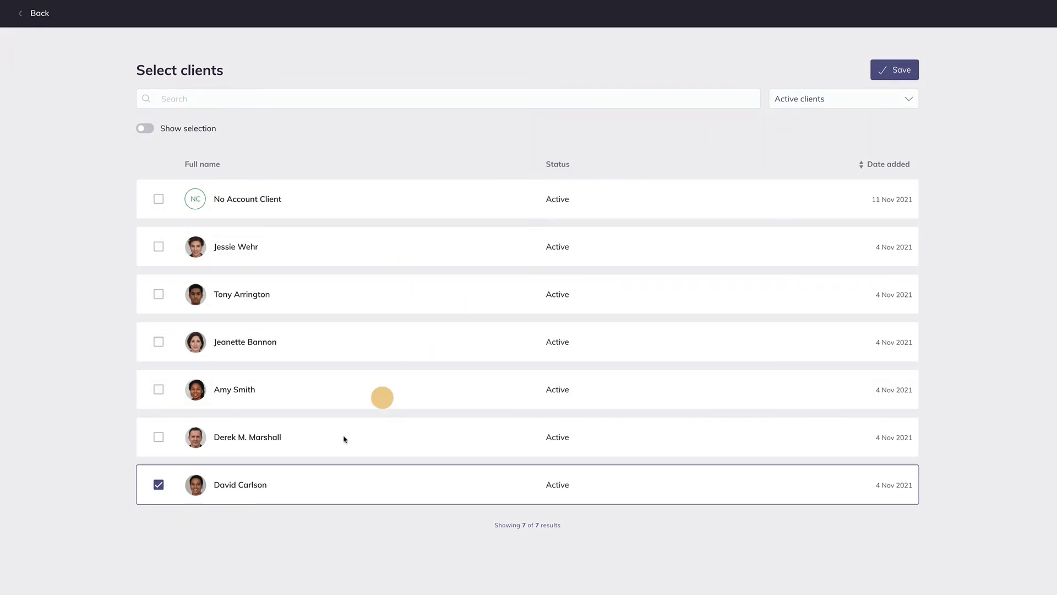
{"action": "left_click", "coordinate": [314, 489]}
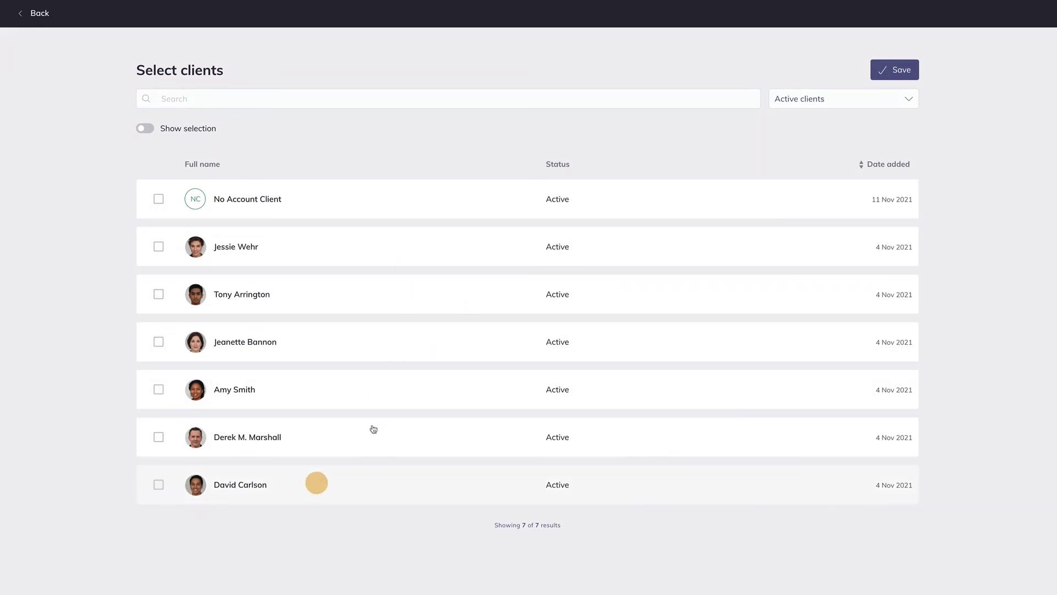
{"action": "left_click", "coordinate": [909, 75]}
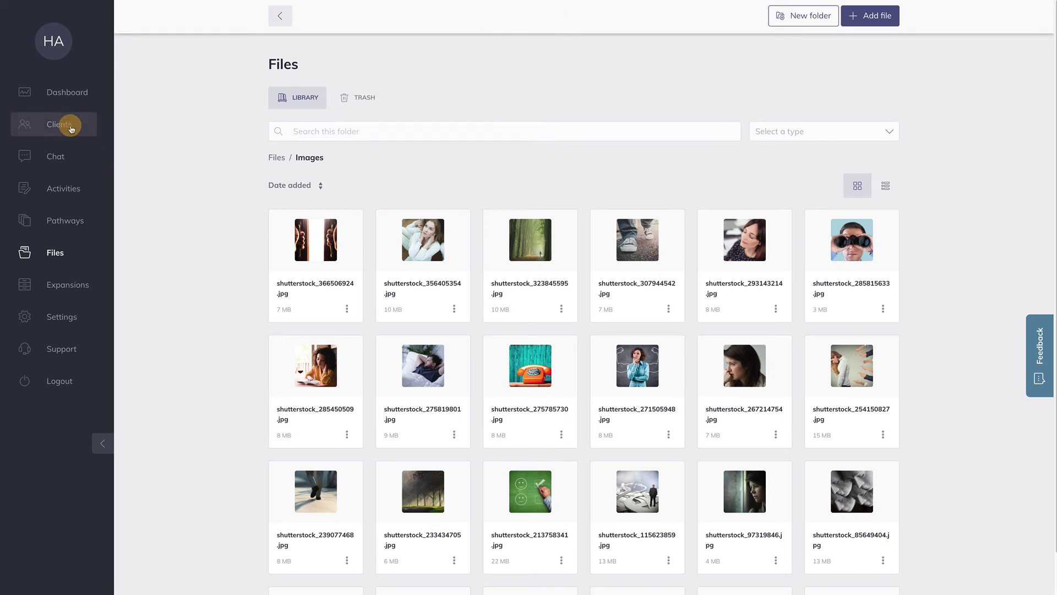
Step: Open a client's FILES tab and upload Training Manual.docx there from the Desktop
{"action": "left_click", "coordinate": [70, 126]}
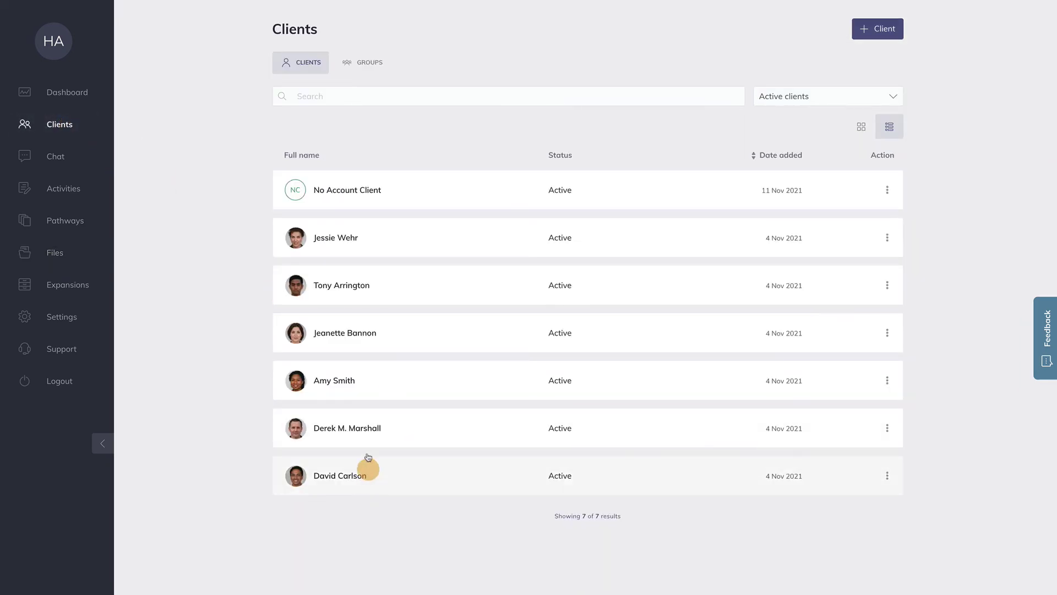
{"action": "left_click", "coordinate": [369, 429]}
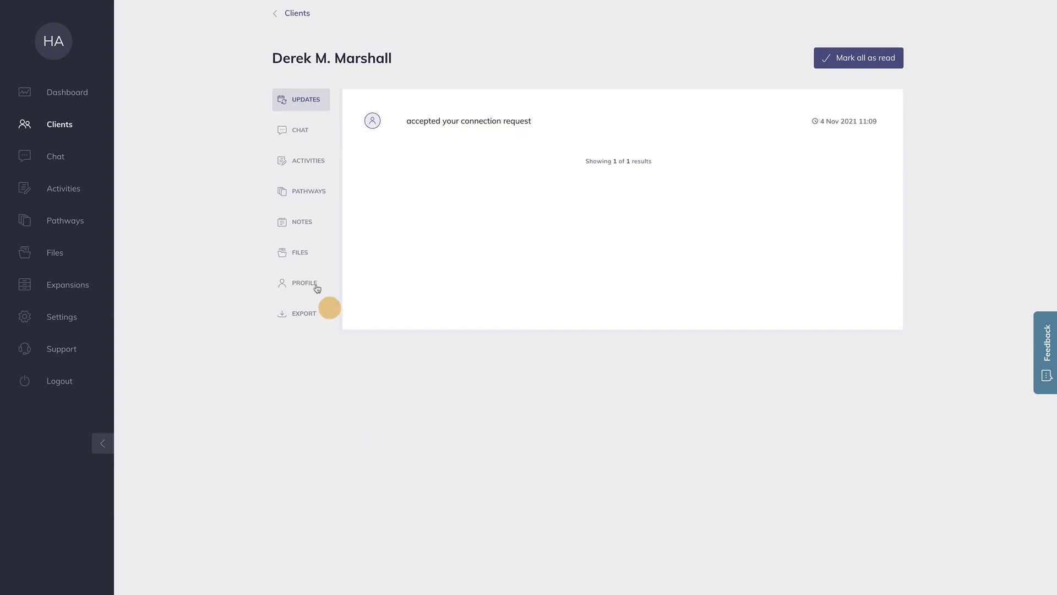
{"action": "left_click", "coordinate": [303, 252]}
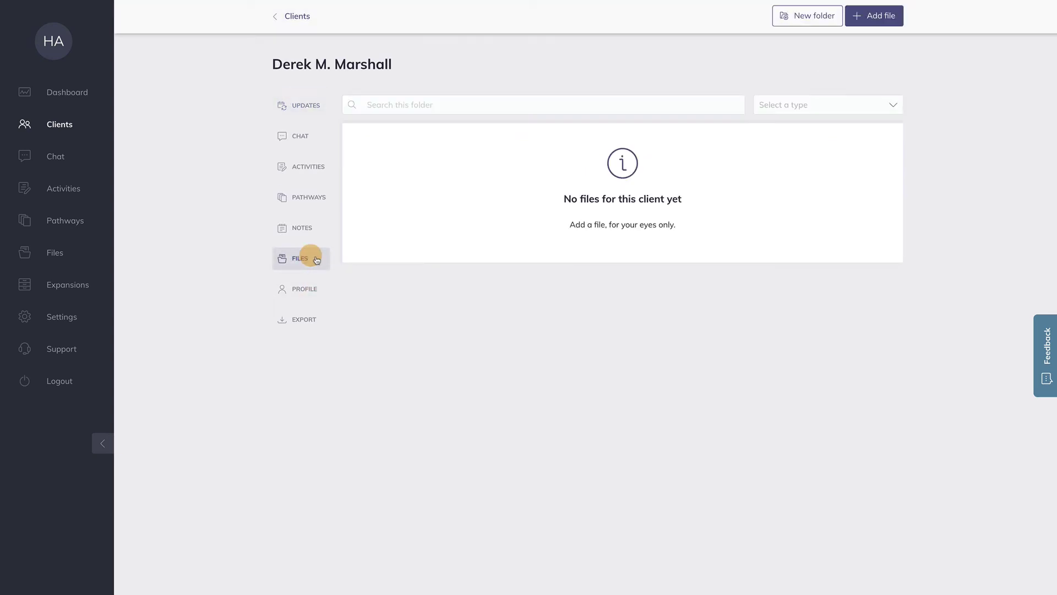
{"action": "left_click", "coordinate": [857, 26]}
{"action": "left_click", "coordinate": [516, 314]}
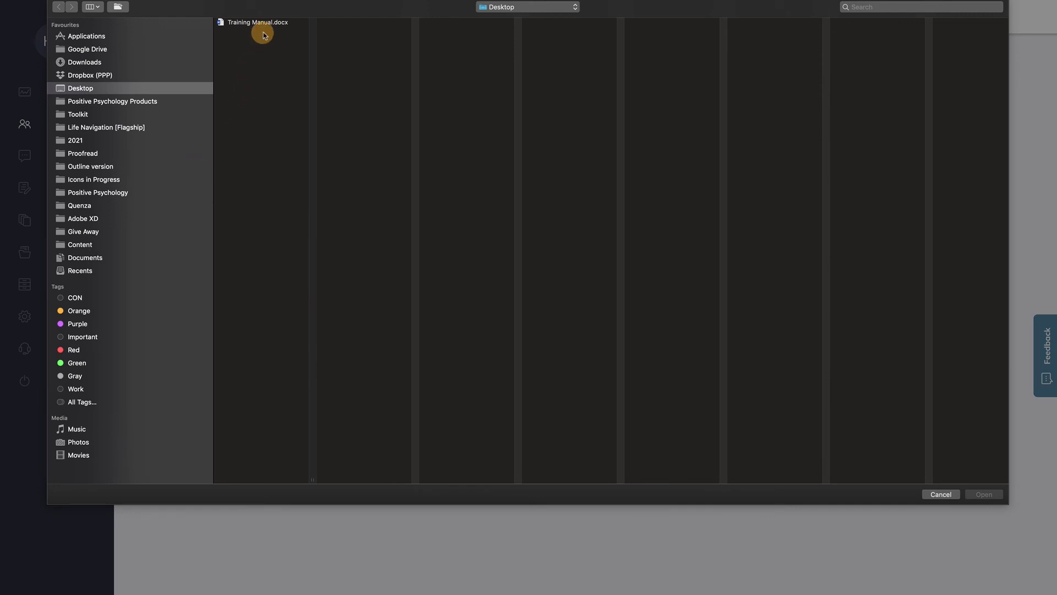
{"action": "left_click", "coordinate": [269, 25]}
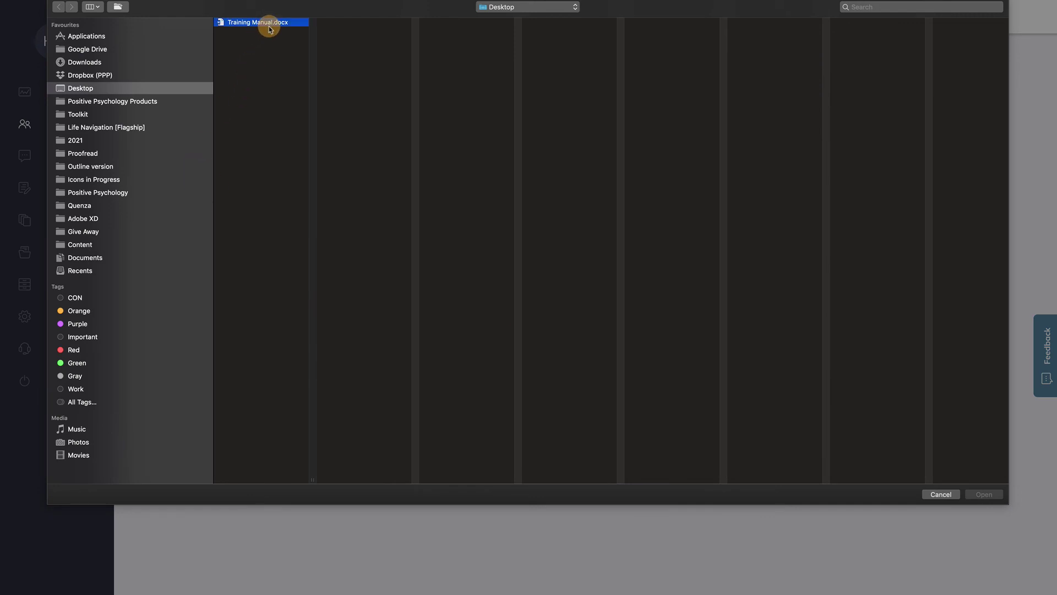
{"action": "double_click", "coordinate": [268, 25]}
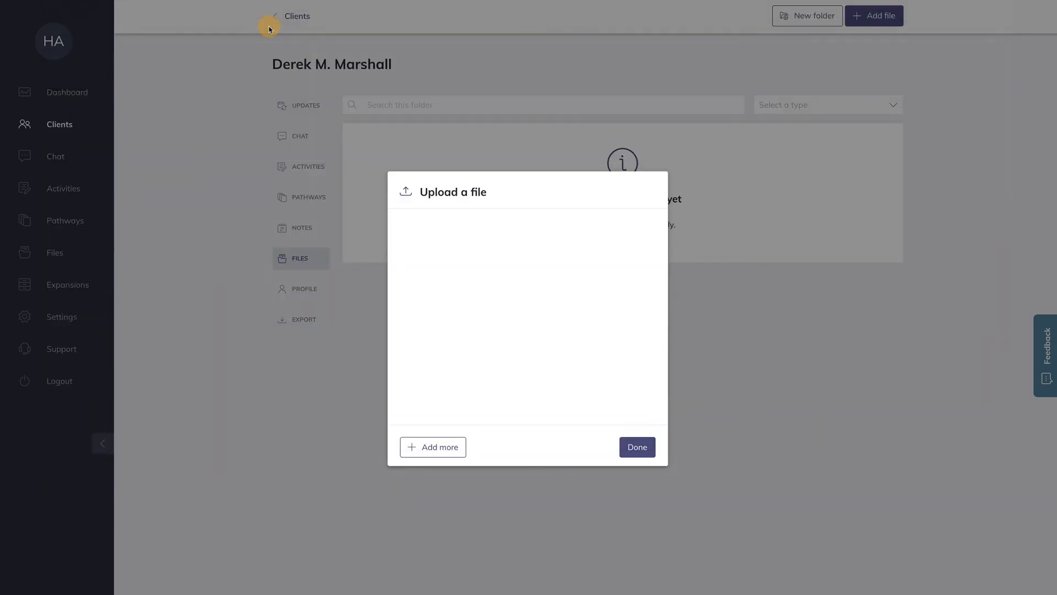
{"action": "left_click", "coordinate": [637, 447]}
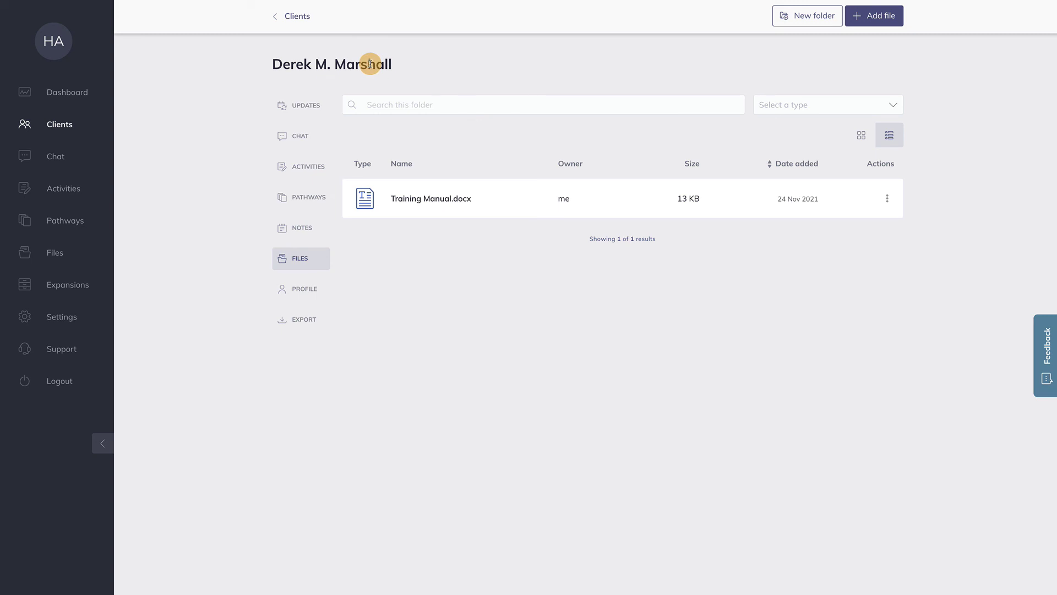
Step: Return to the main Files library and close Training Manual.docx's options menu unchanged
{"action": "left_click", "coordinate": [62, 252]}
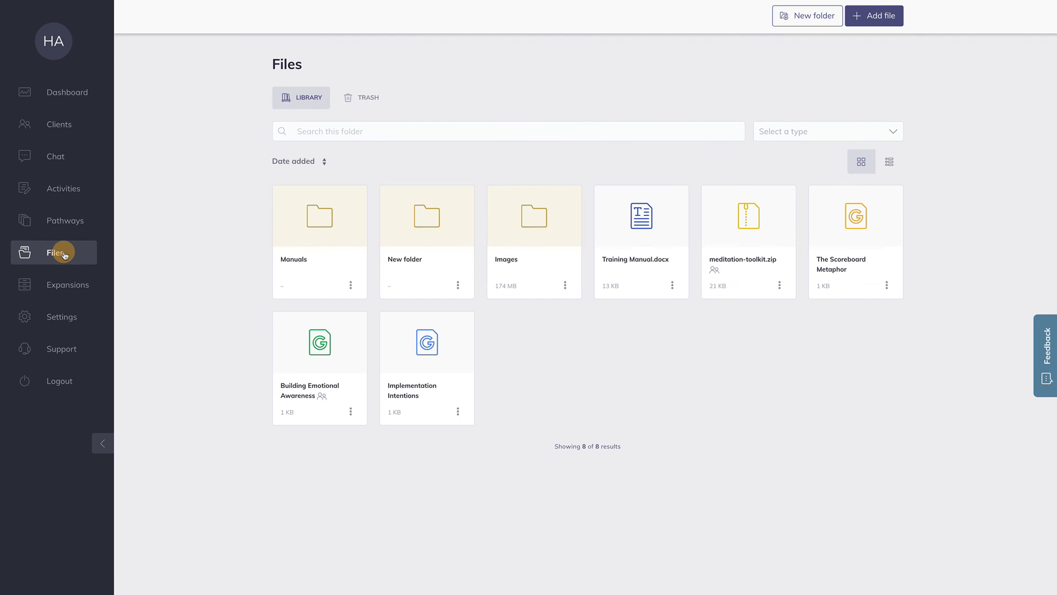
{"action": "left_click", "coordinate": [672, 286]}
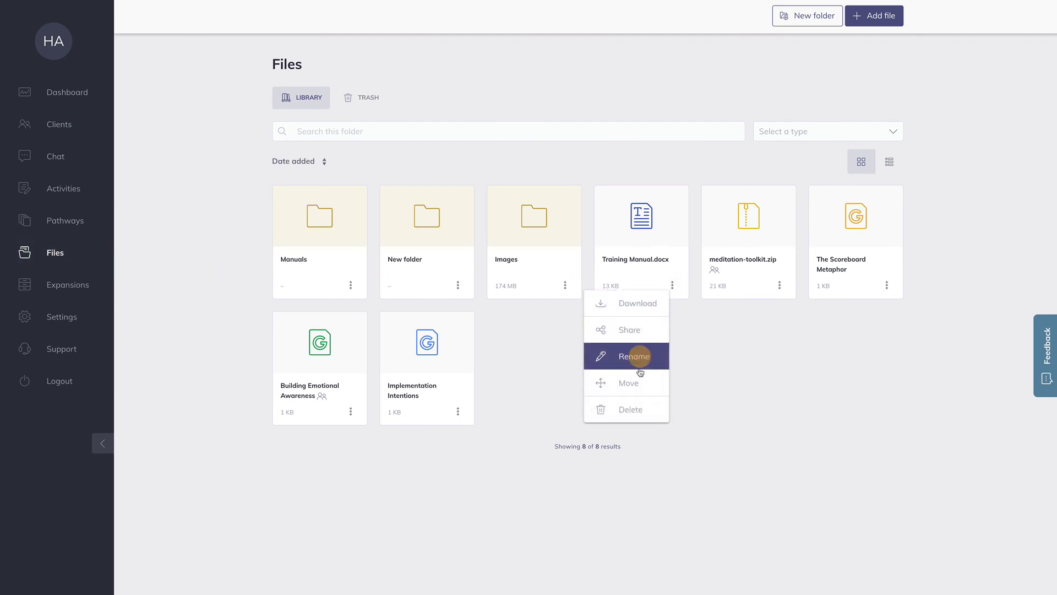
{"action": "left_click", "coordinate": [699, 336]}
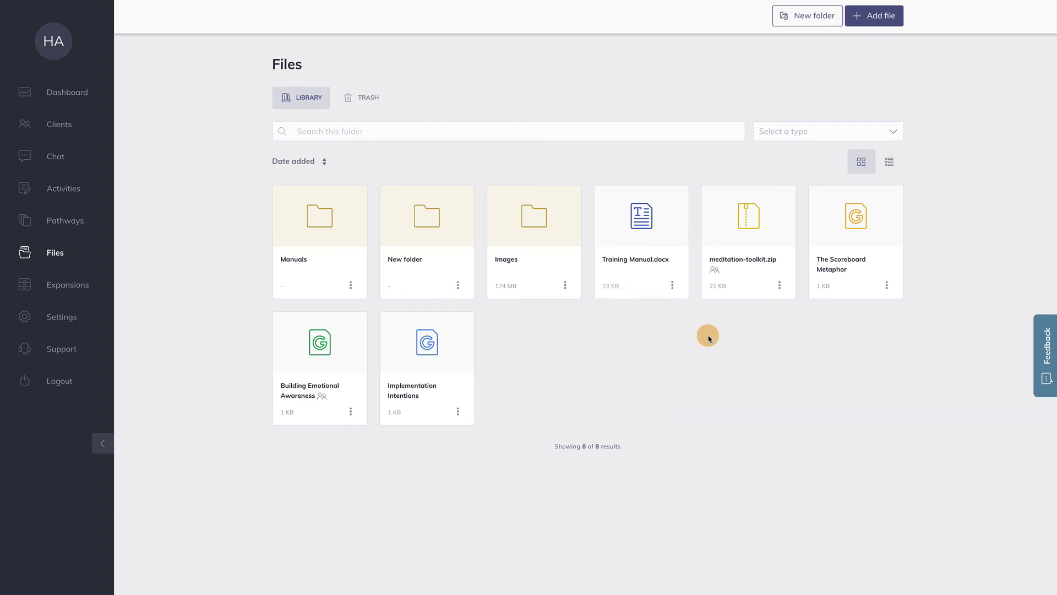